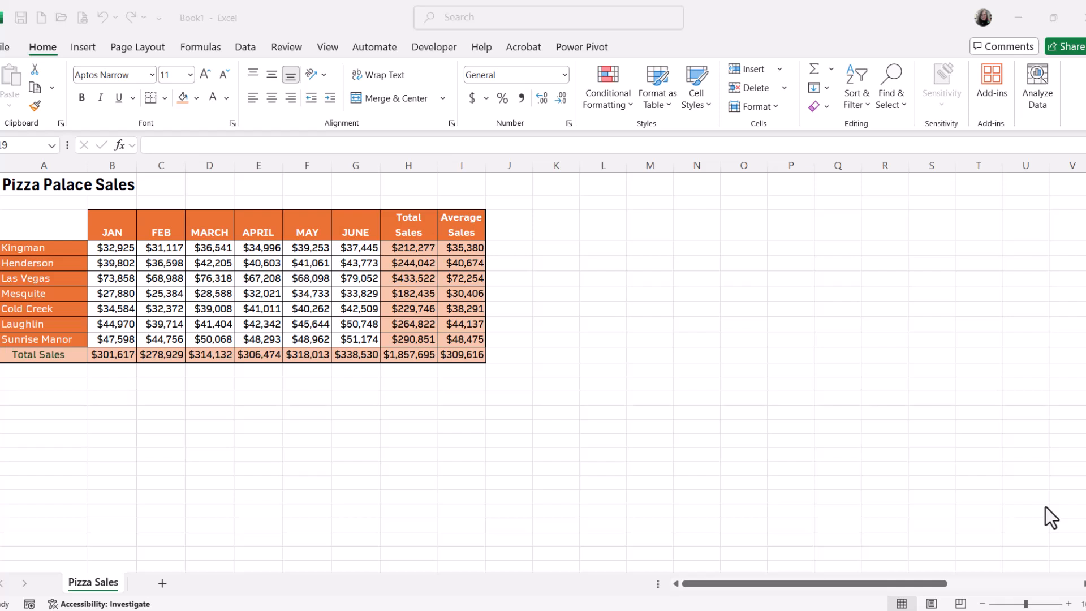
Insert the recommended Clustered Column chart from the location and monthly sales data in A3:G10, leaving out the totals
click(57, 224)
drag(57, 224, 367, 333)
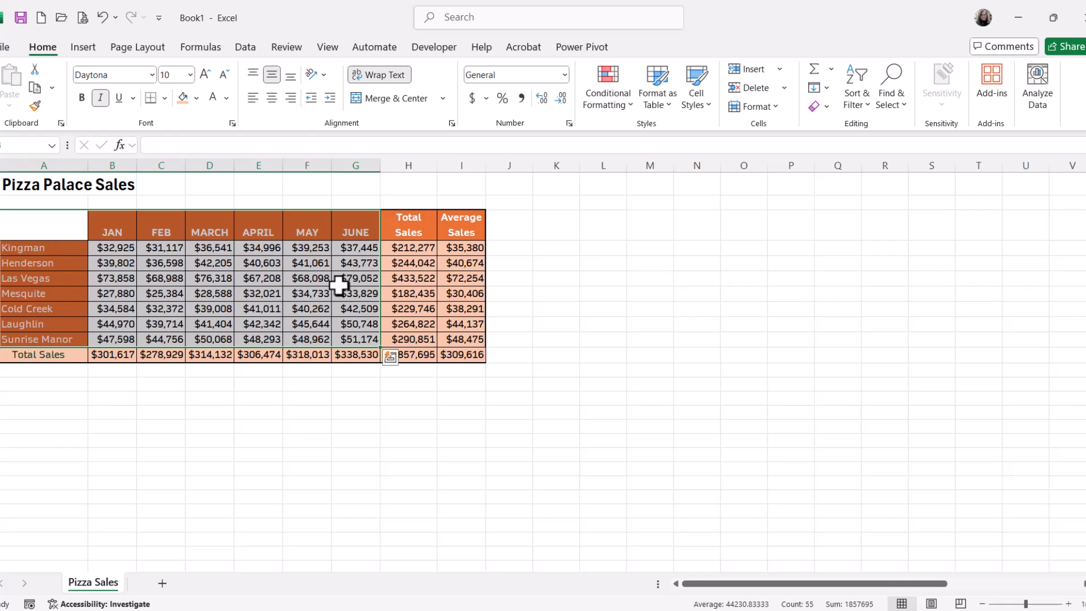
click(80, 47)
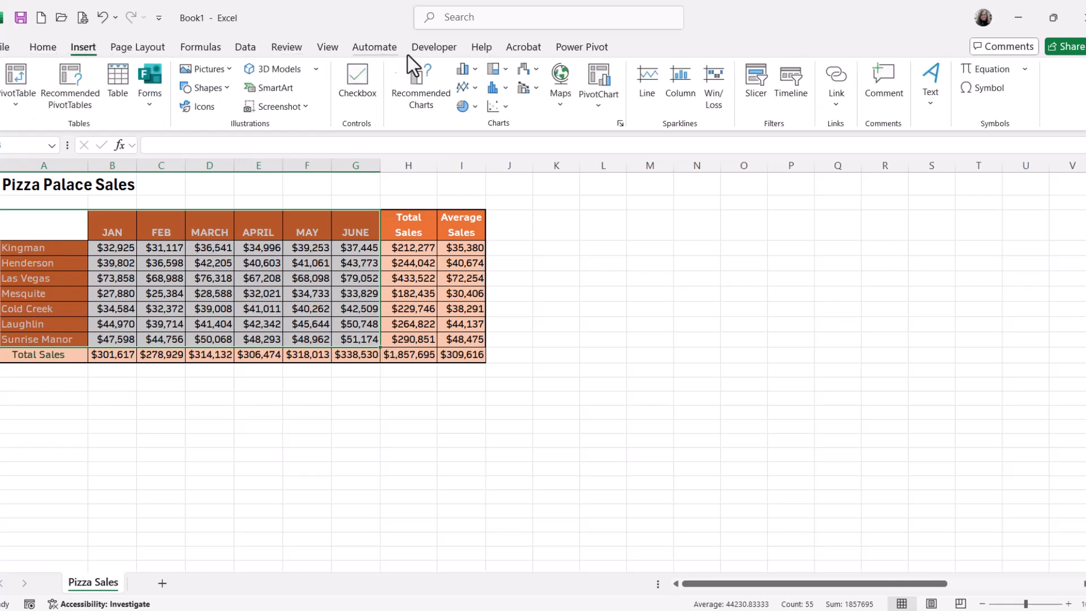
click(477, 72)
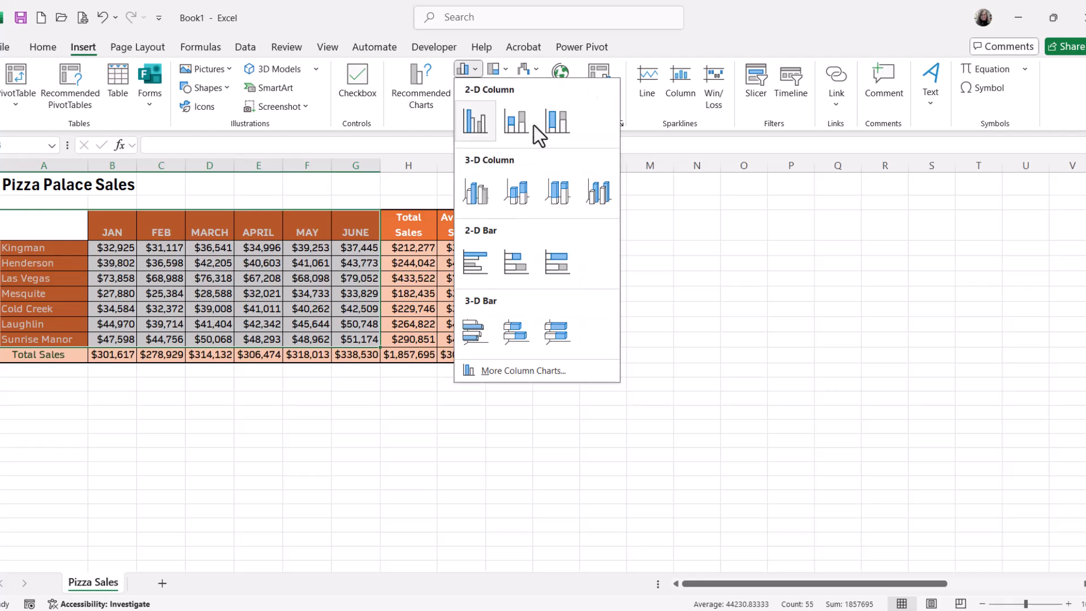
click(421, 83)
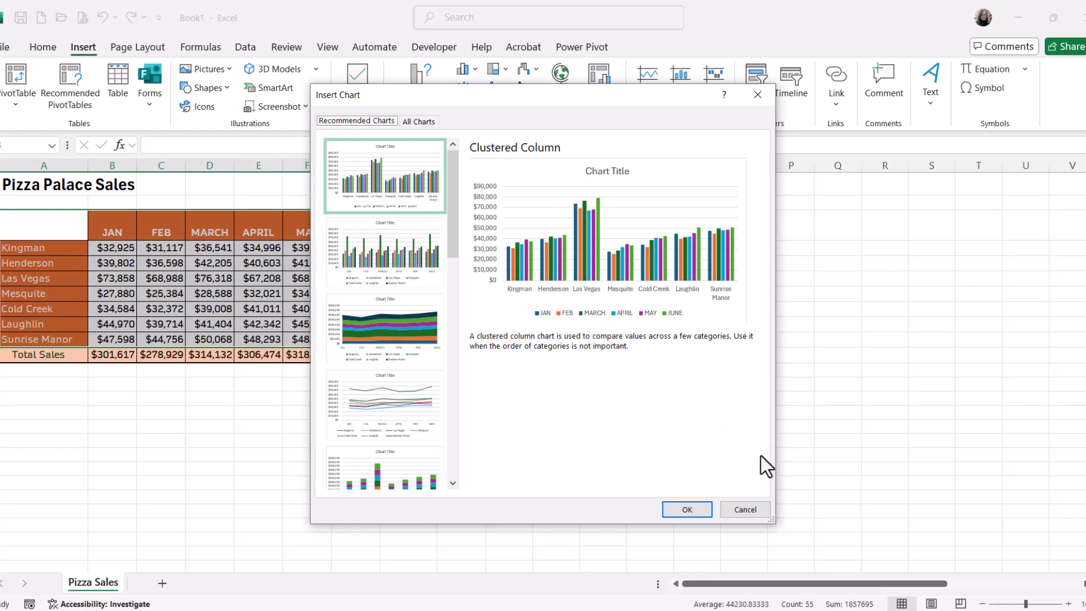
click(698, 512)
Enlarge the chart to about 7.68 by 4.32 inches and place it over the sales table, spanning columns C to M
drag(607, 287, 755, 218)
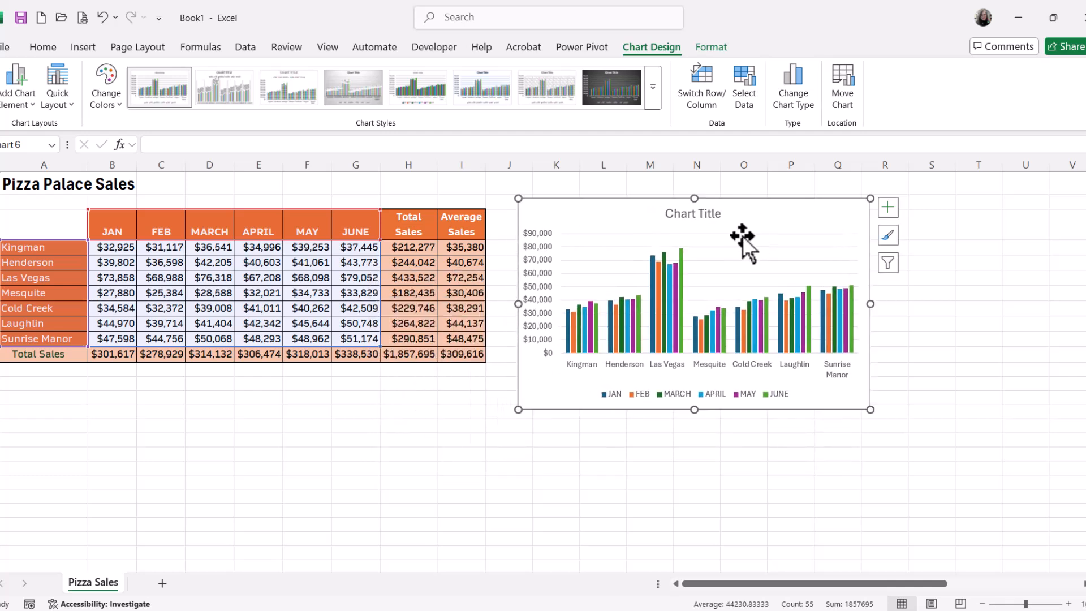
drag(519, 410, 329, 503)
drag(810, 222, 630, 237)
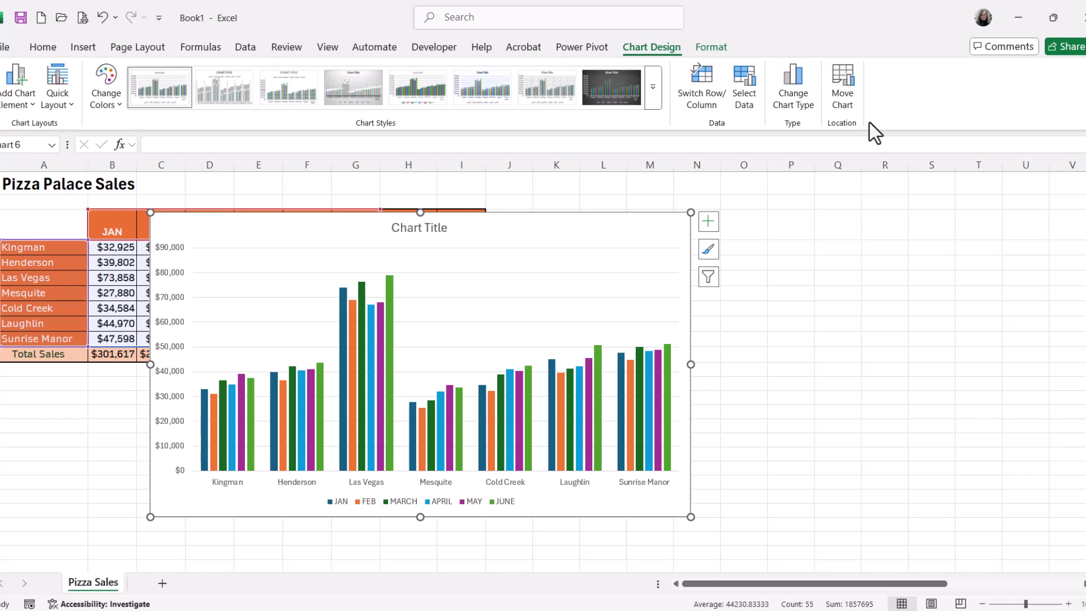
click(842, 101)
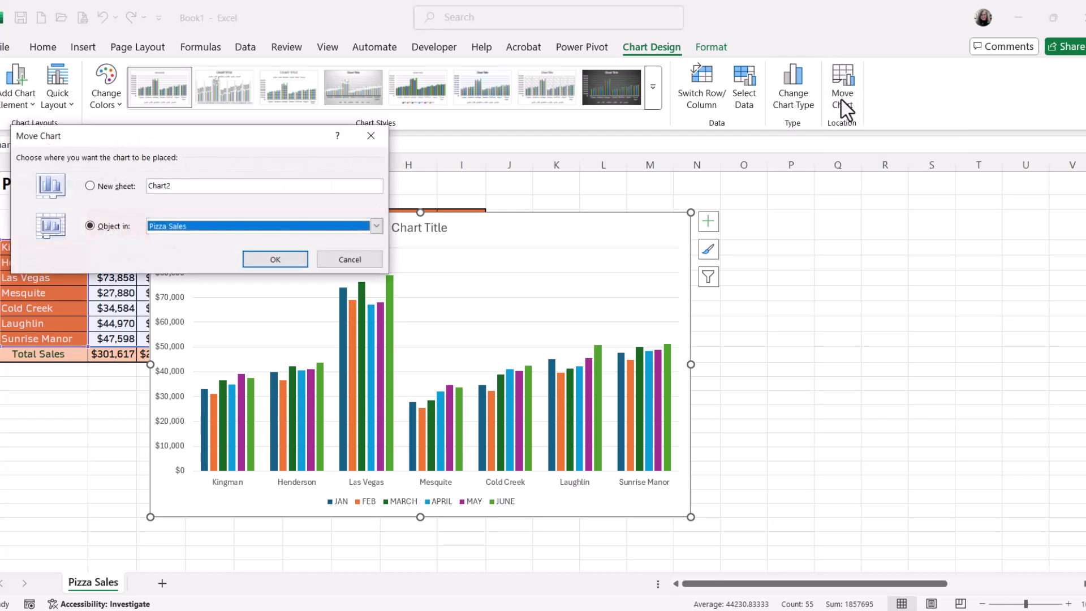
click(376, 136)
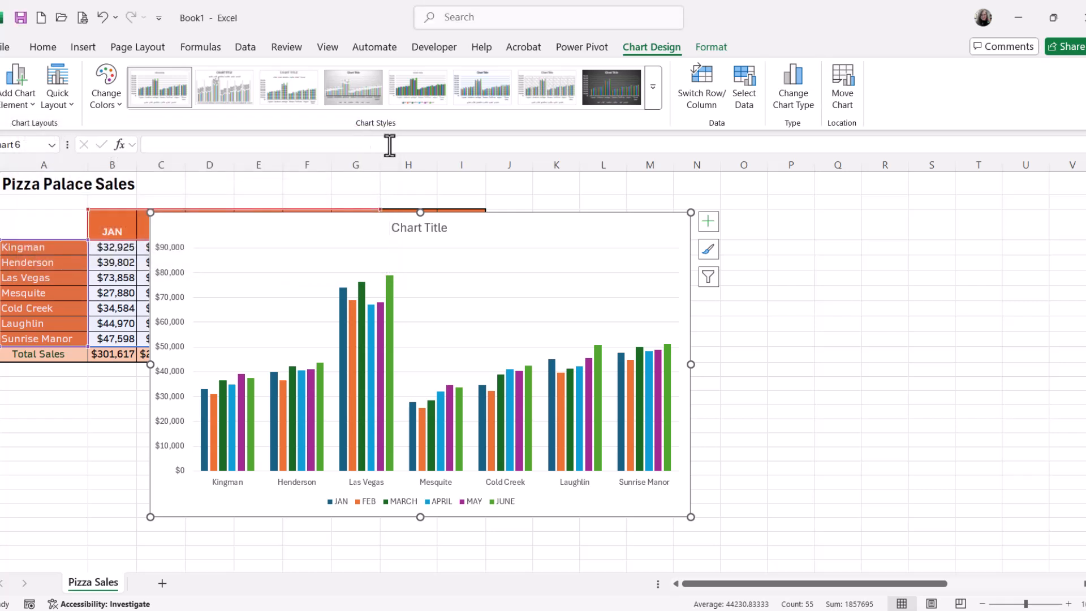
drag(577, 238, 554, 218)
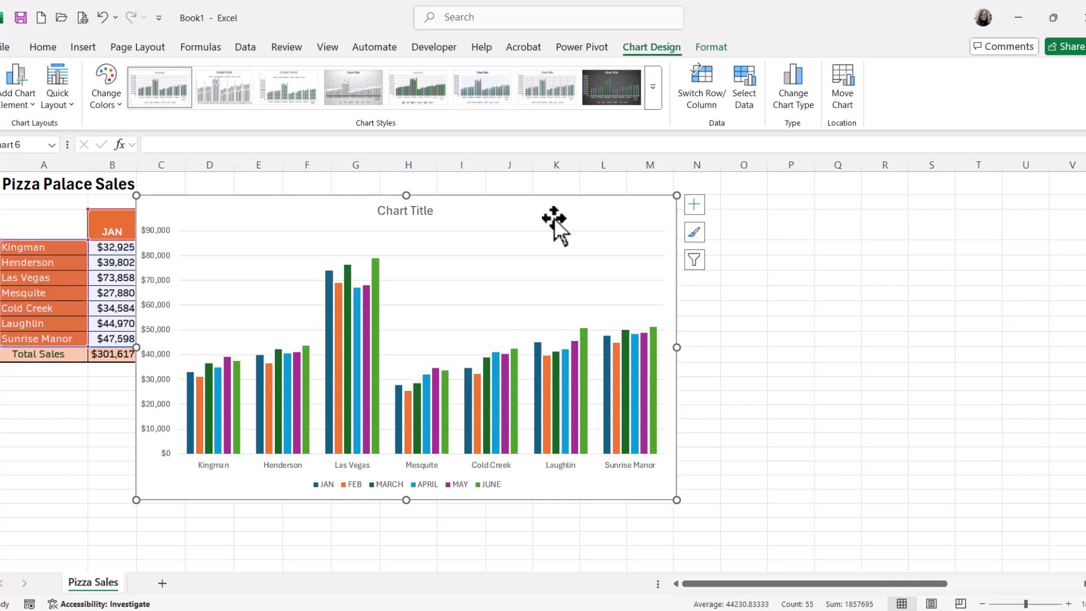
drag(554, 219, 574, 212)
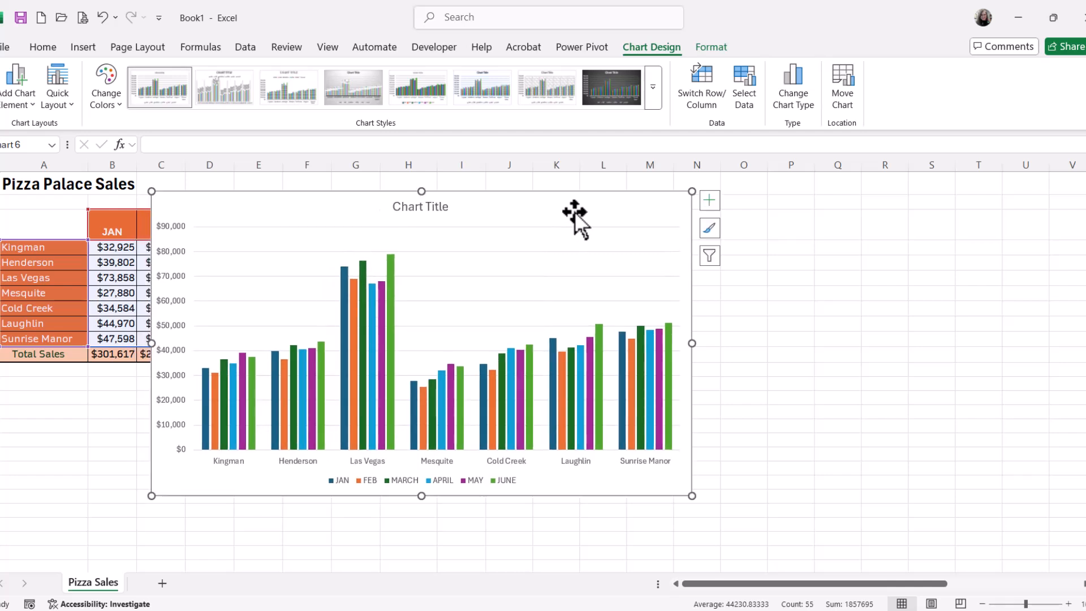
Examine the chart's parts by selecting the chart title, vertical axis, horizontal axis, legend, chart area and plot area one by one
click(432, 211)
click(176, 245)
click(174, 228)
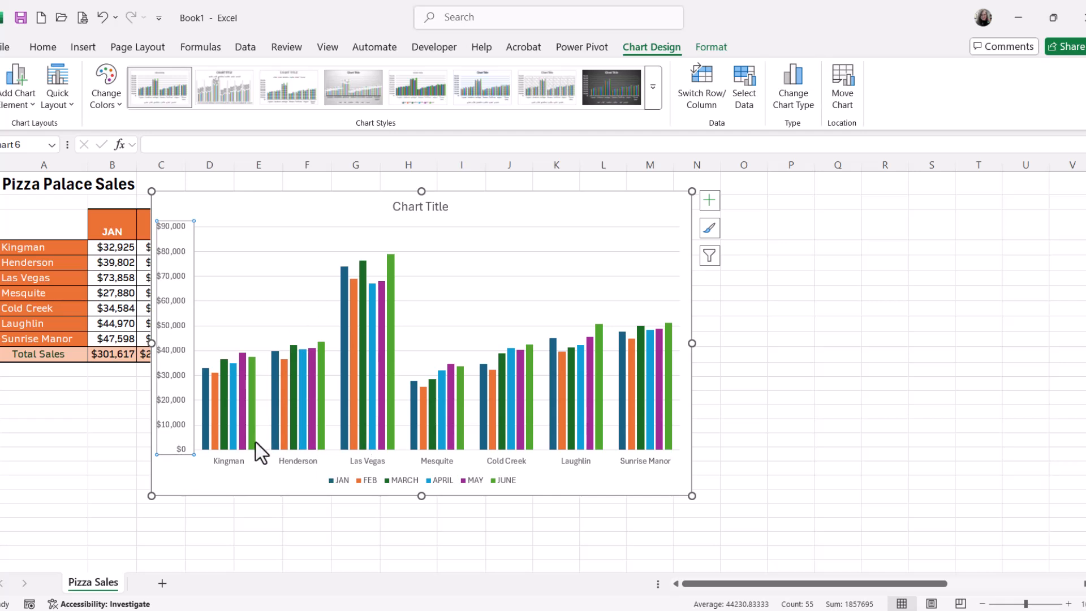
click(229, 466)
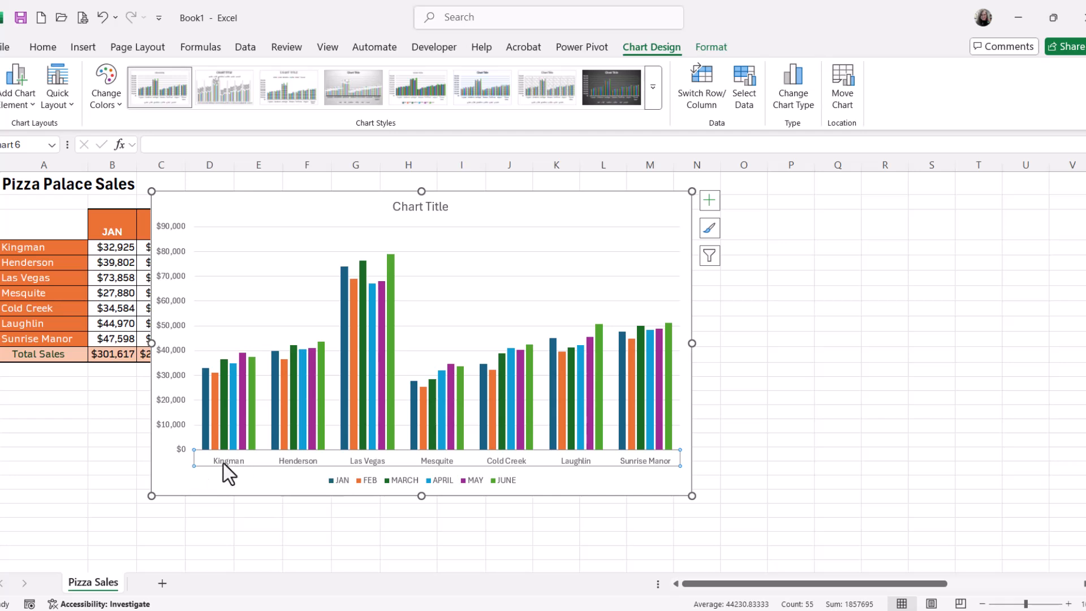
click(183, 250)
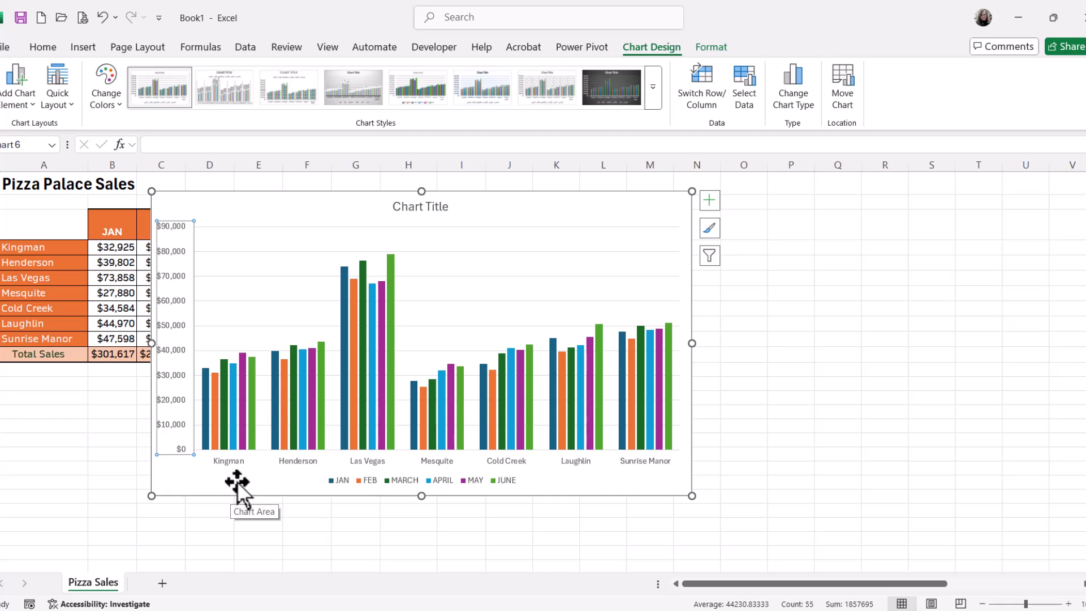
click(376, 485)
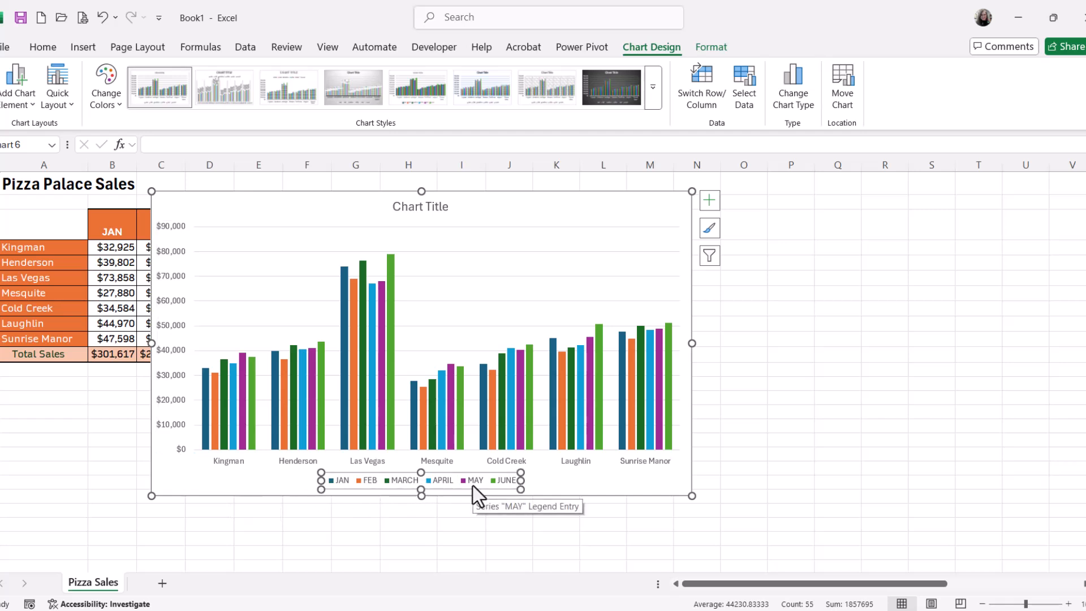
click(594, 206)
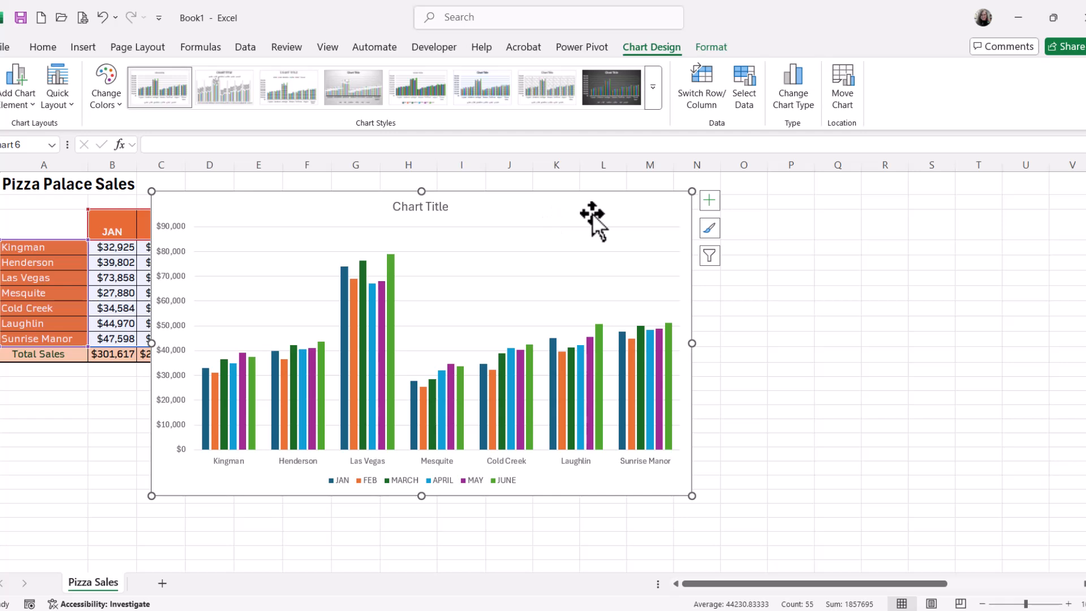
click(477, 263)
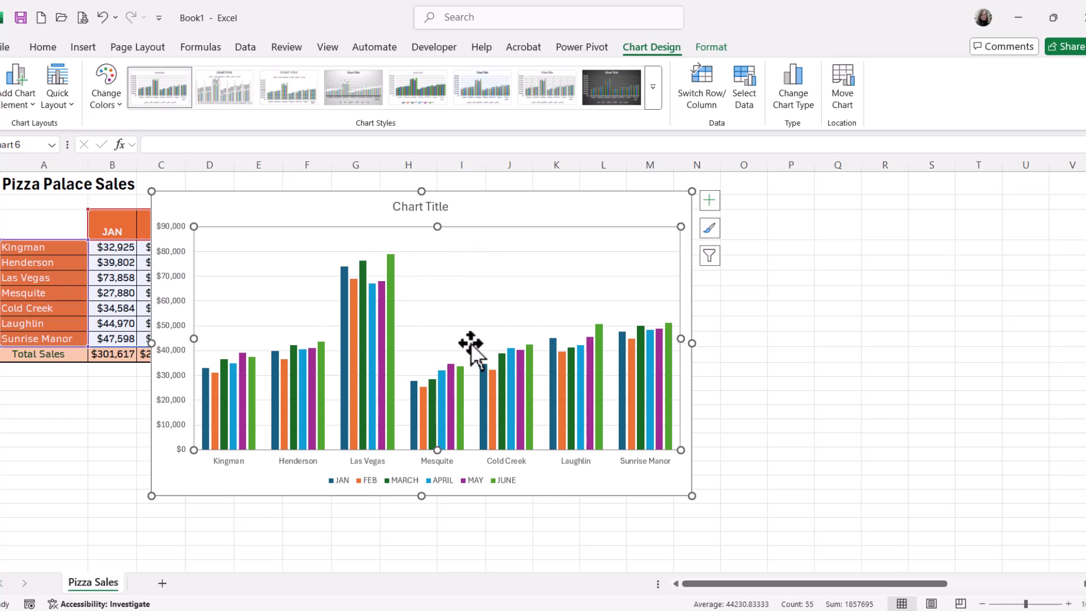
Inspect the JUNE series by selecting all its columns and its single Henderson data point, and read the Las Vegas point's value
mouse_move(318, 361)
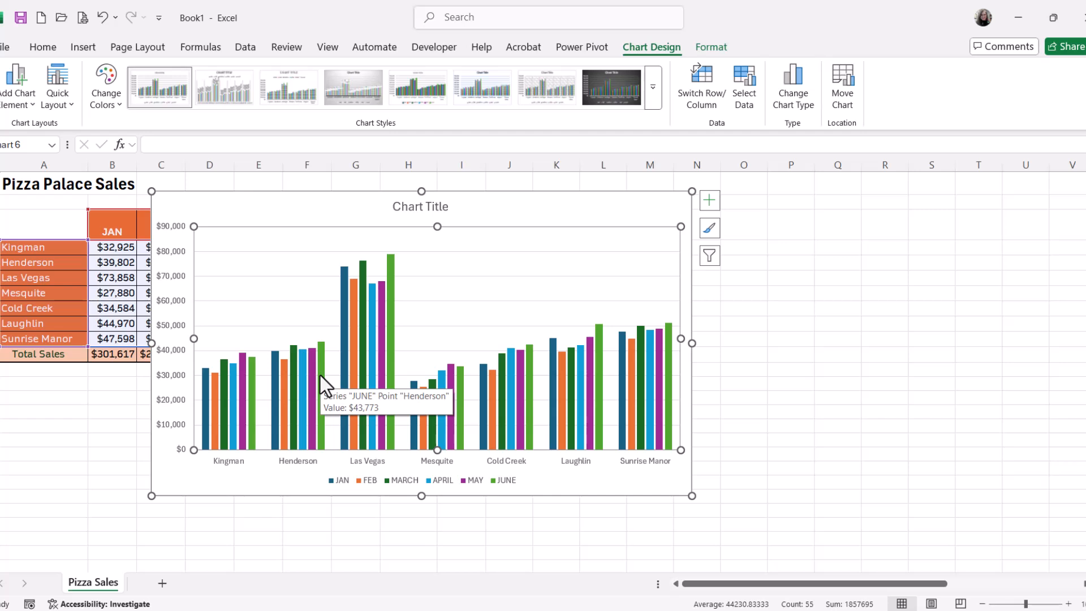
click(320, 376)
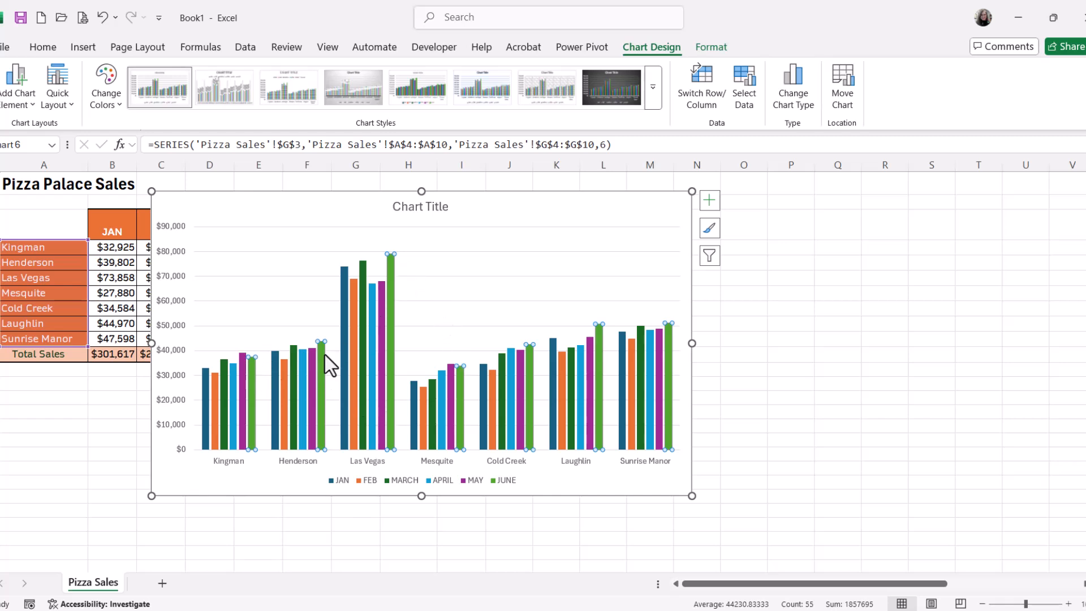
mouse_move(321, 353)
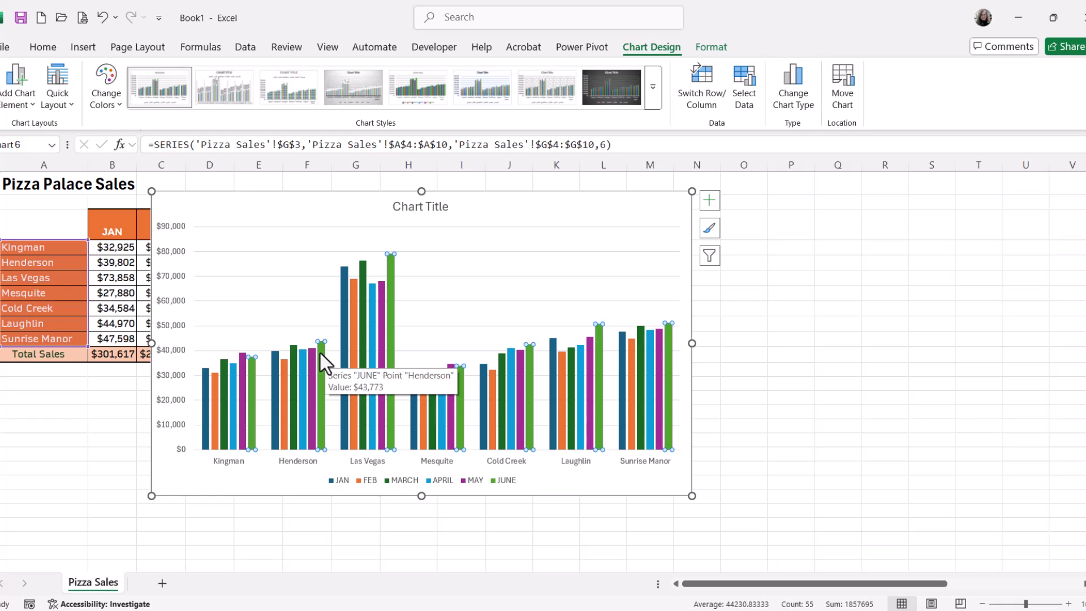
click(320, 353)
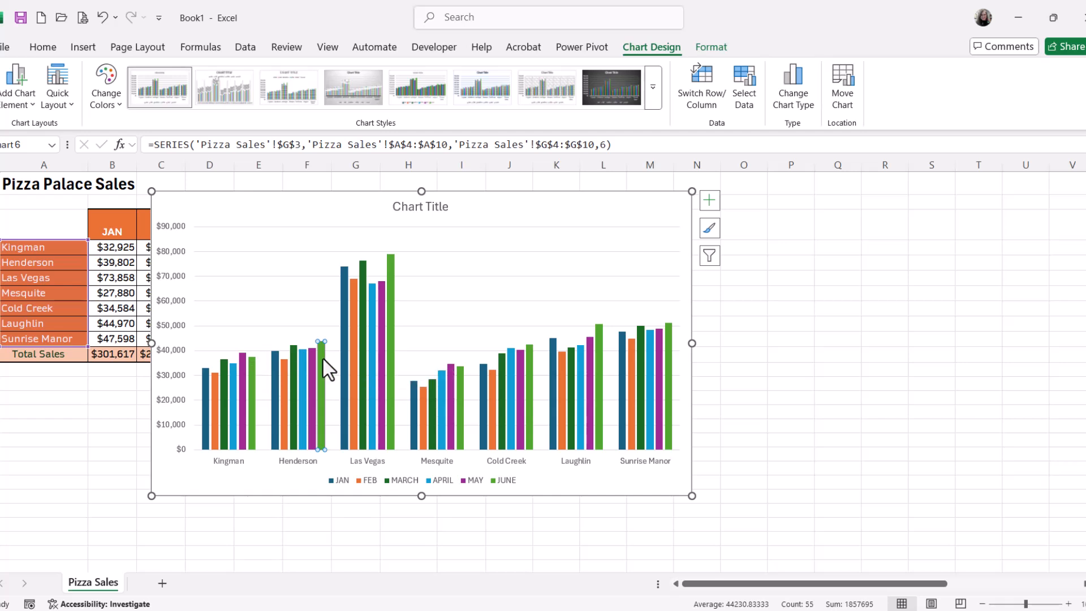
click(316, 295)
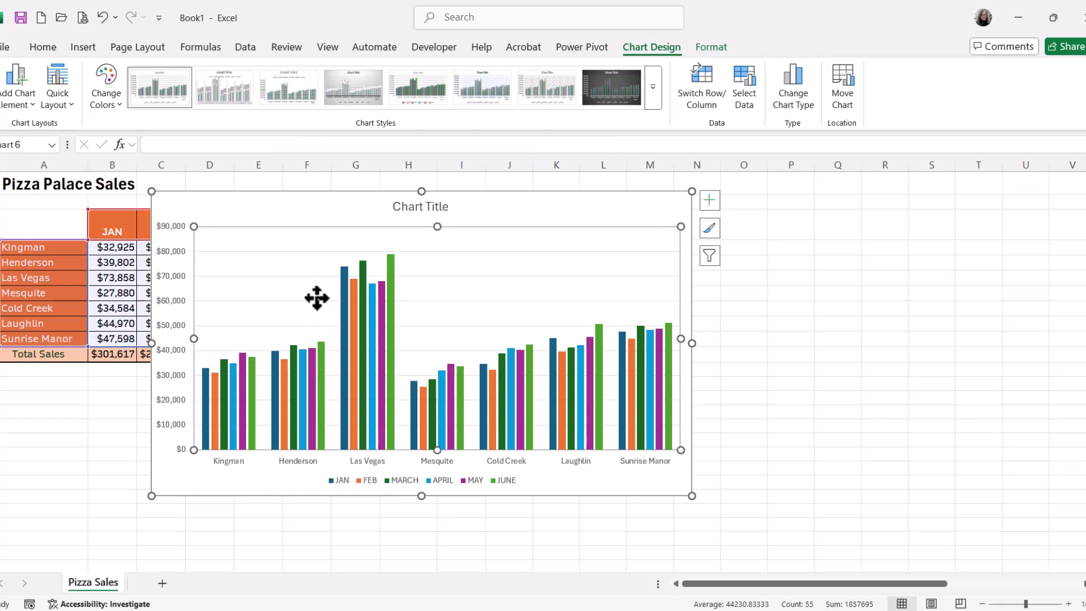
click(323, 362)
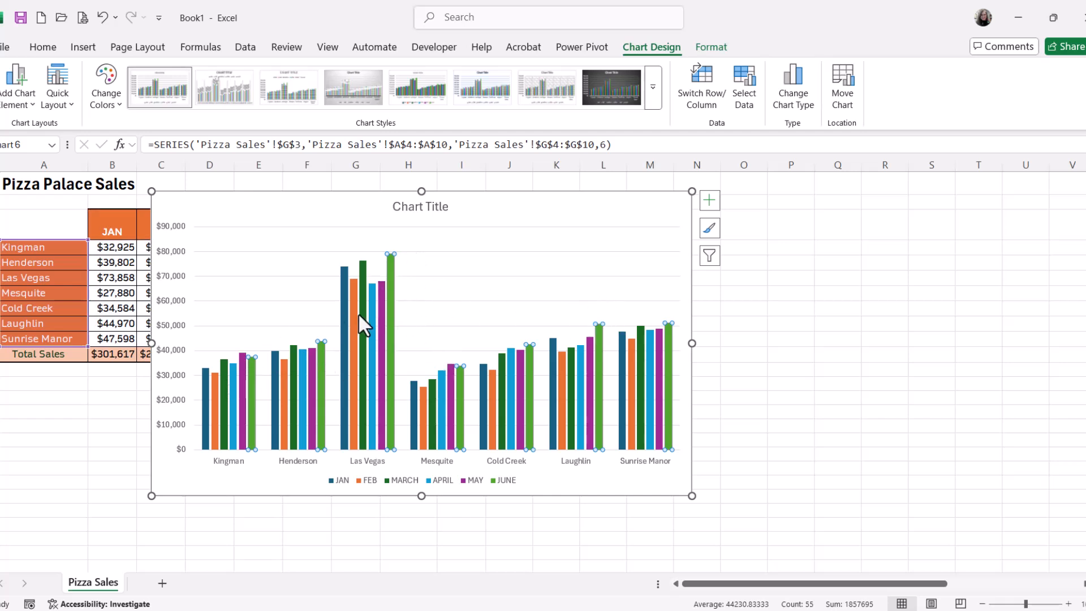
mouse_move(321, 348)
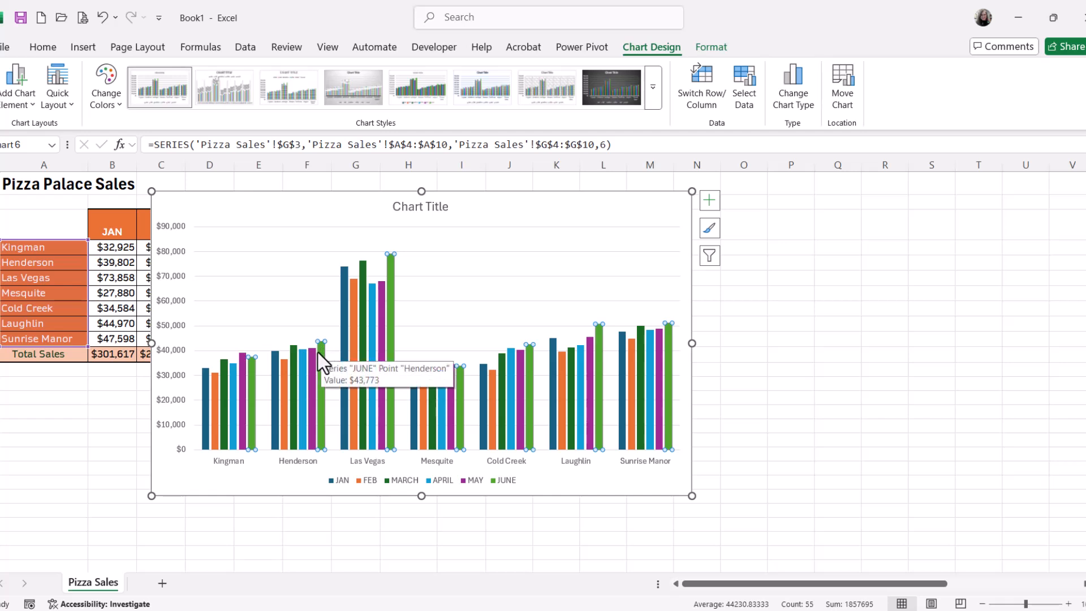
click(321, 348)
mouse_move(320, 353)
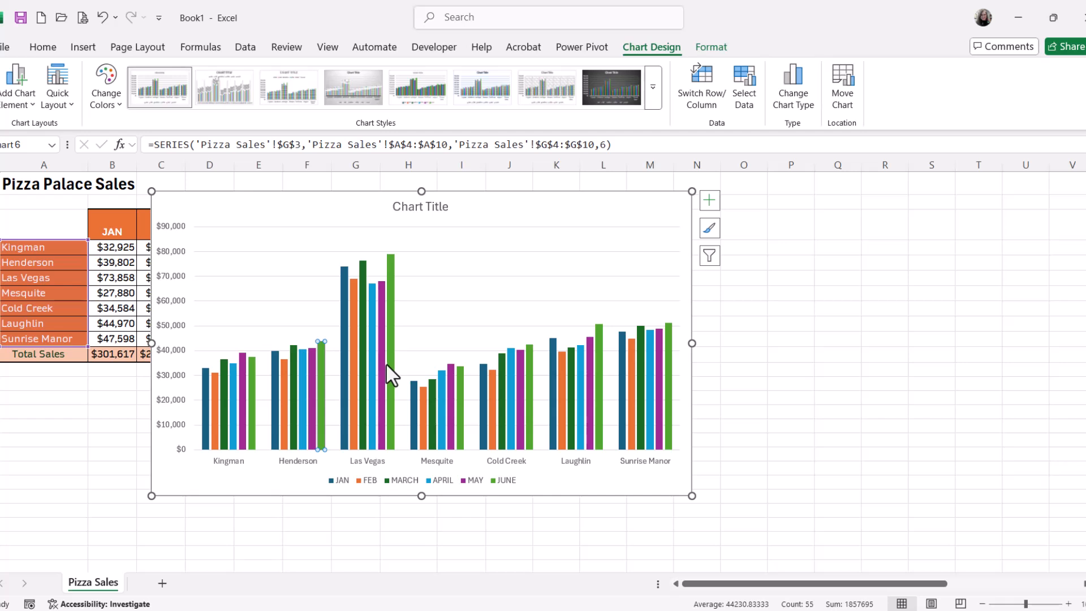
mouse_move(388, 366)
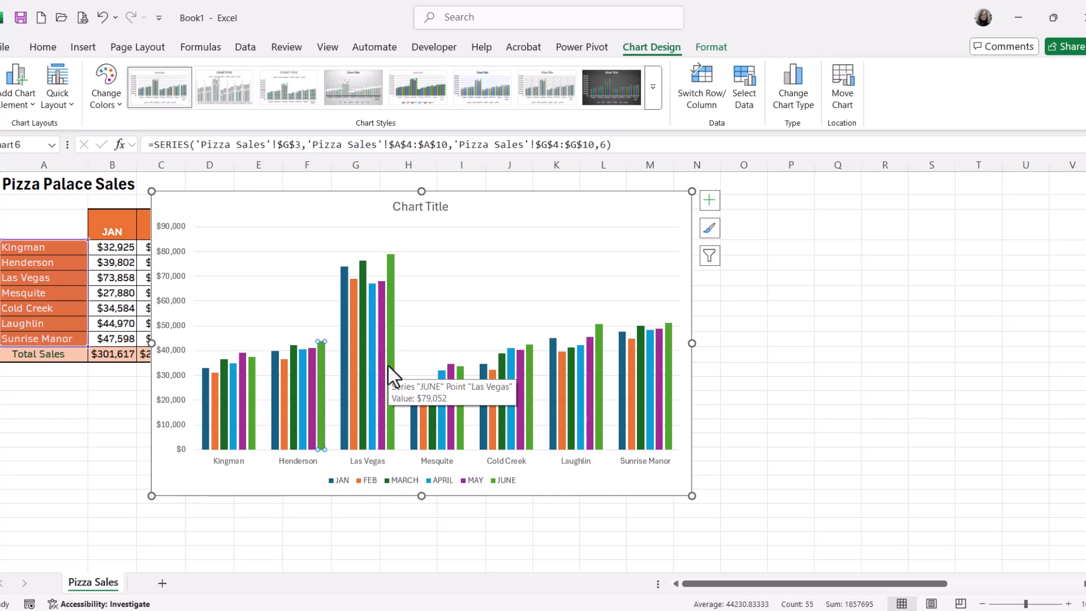
click(665, 208)
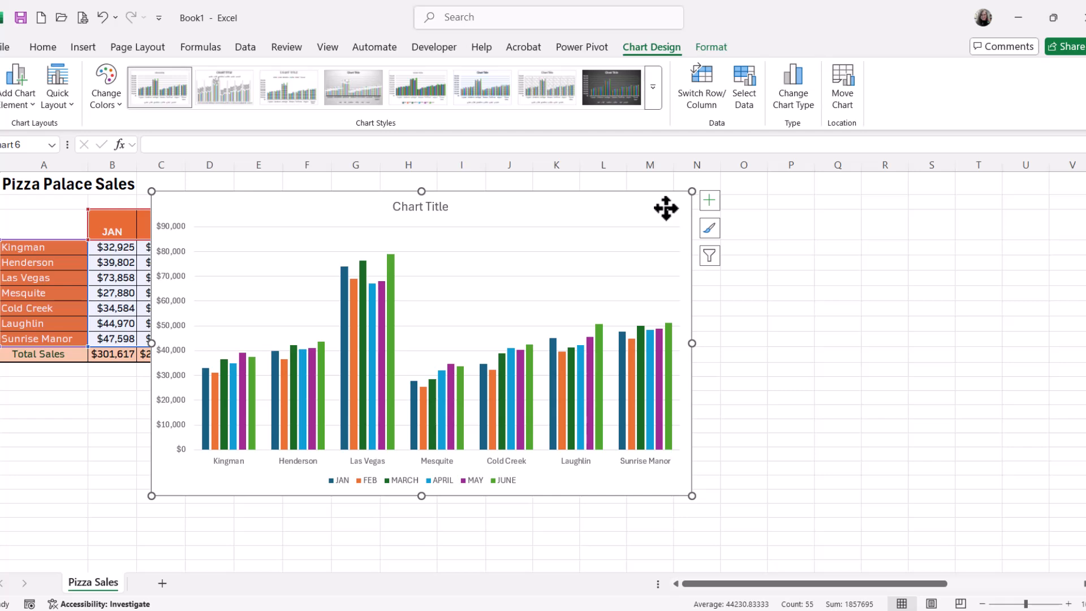
Review which chart elements can be added, including the axes, chart title and legend placement options, and view the quick layouts
click(710, 202)
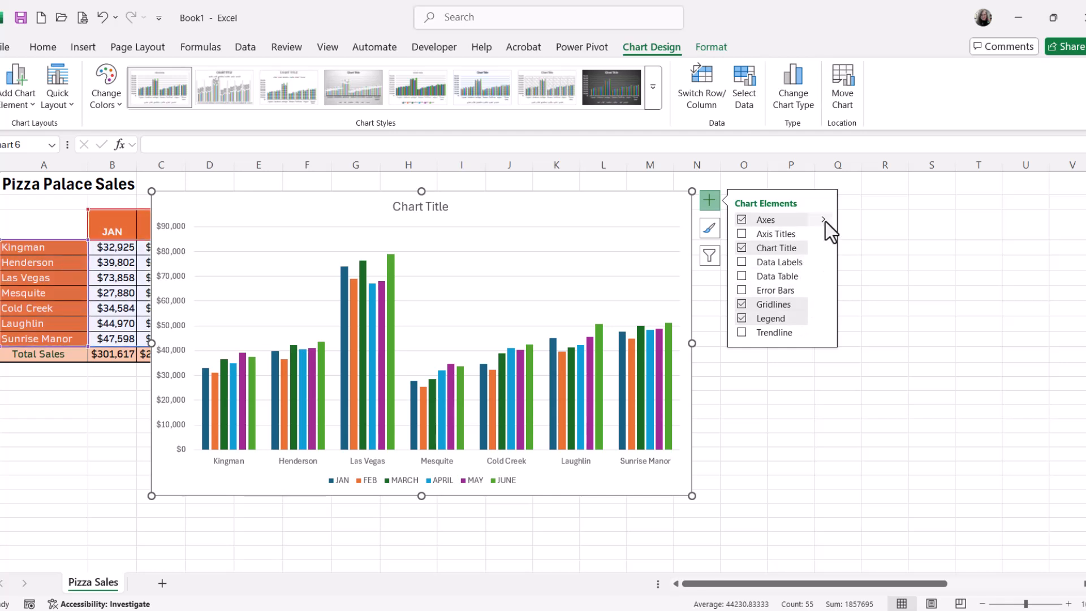
click(825, 222)
click(825, 246)
click(823, 320)
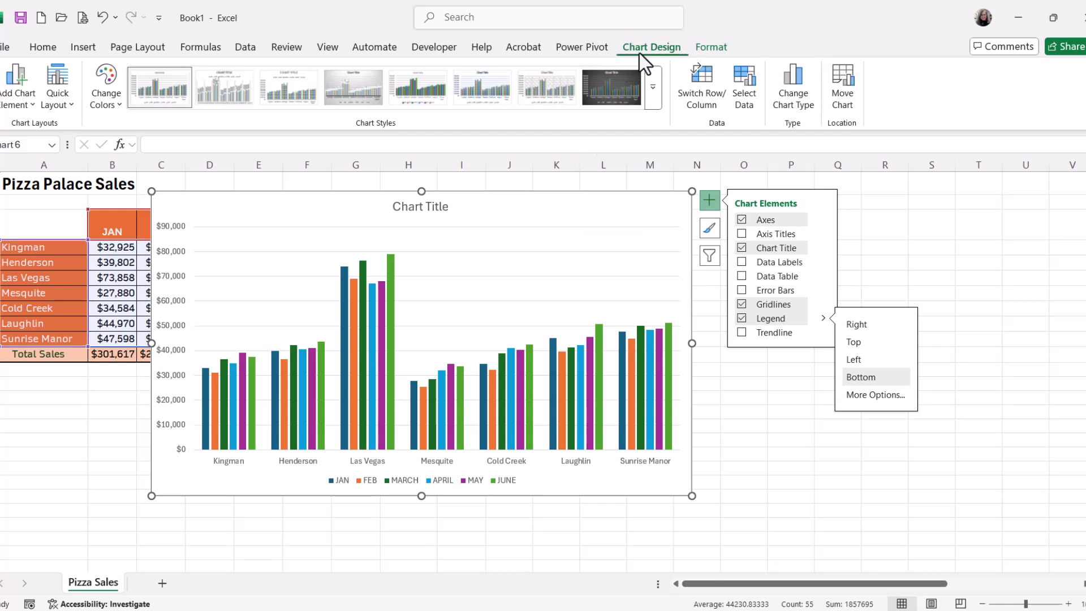
click(11, 108)
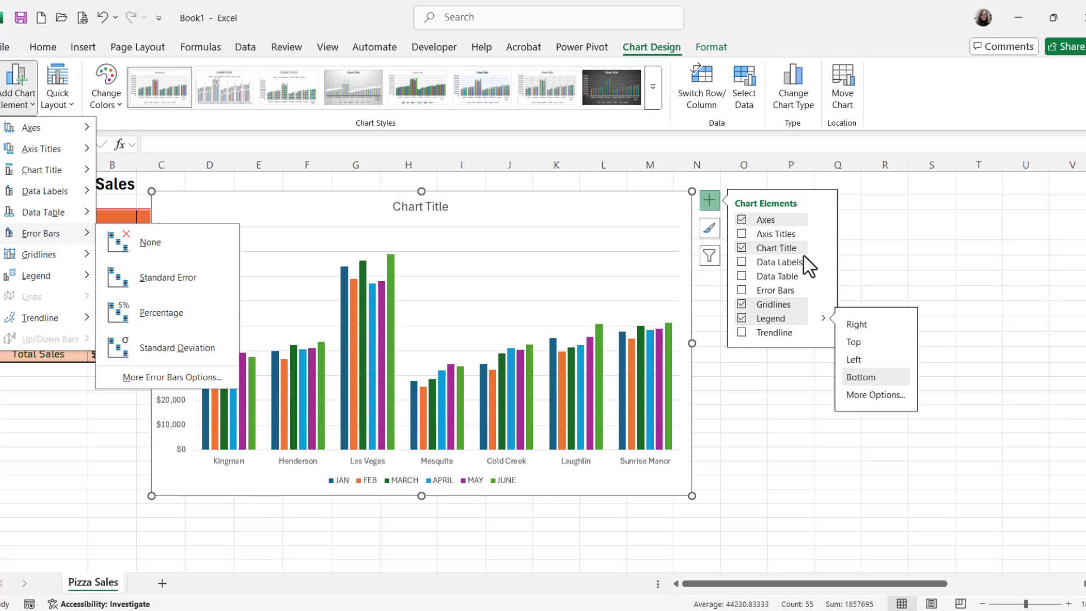
click(714, 202)
click(59, 107)
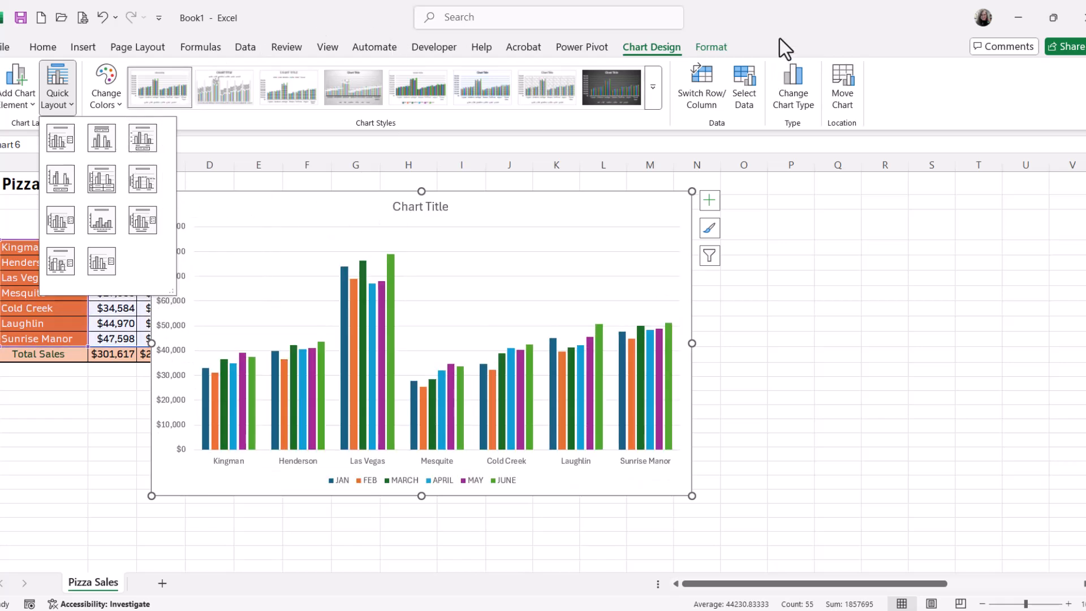
Select the legend by name from the chart's element list, and open the formatting options for the plot area
click(712, 49)
click(711, 49)
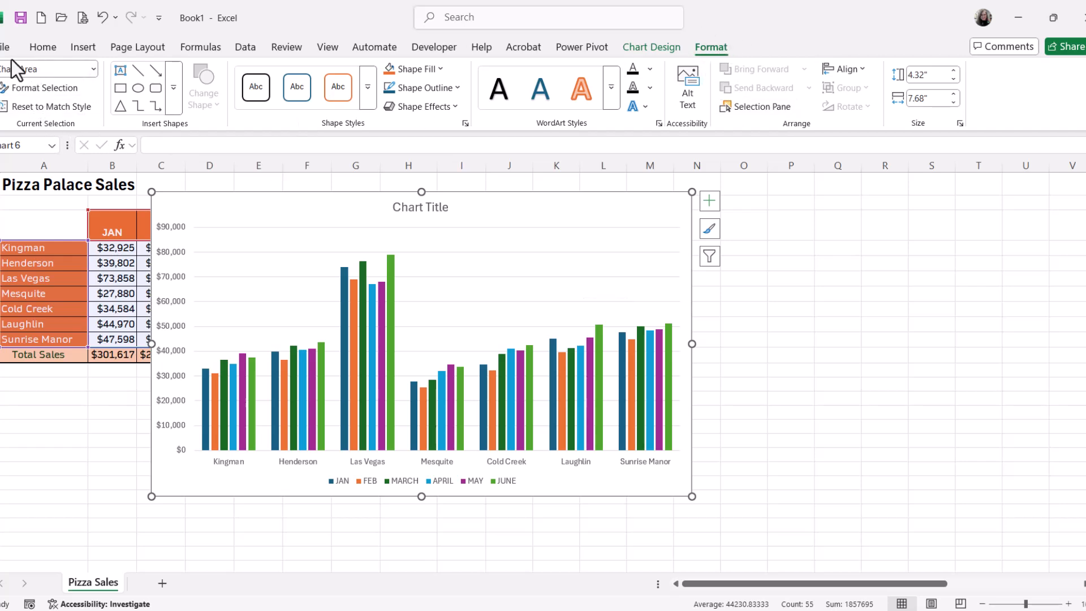
click(94, 70)
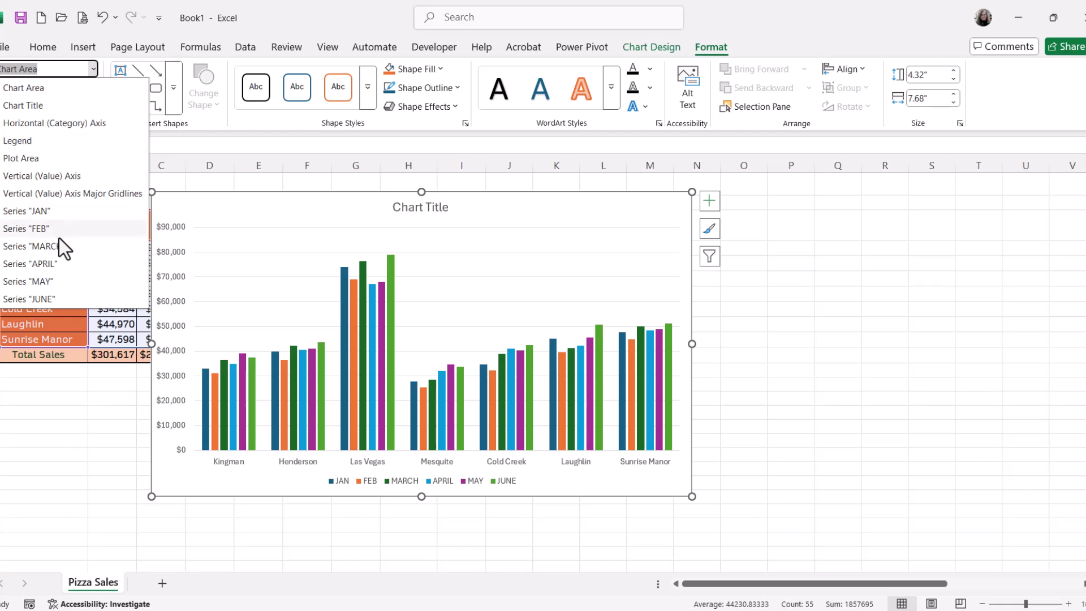
click(41, 139)
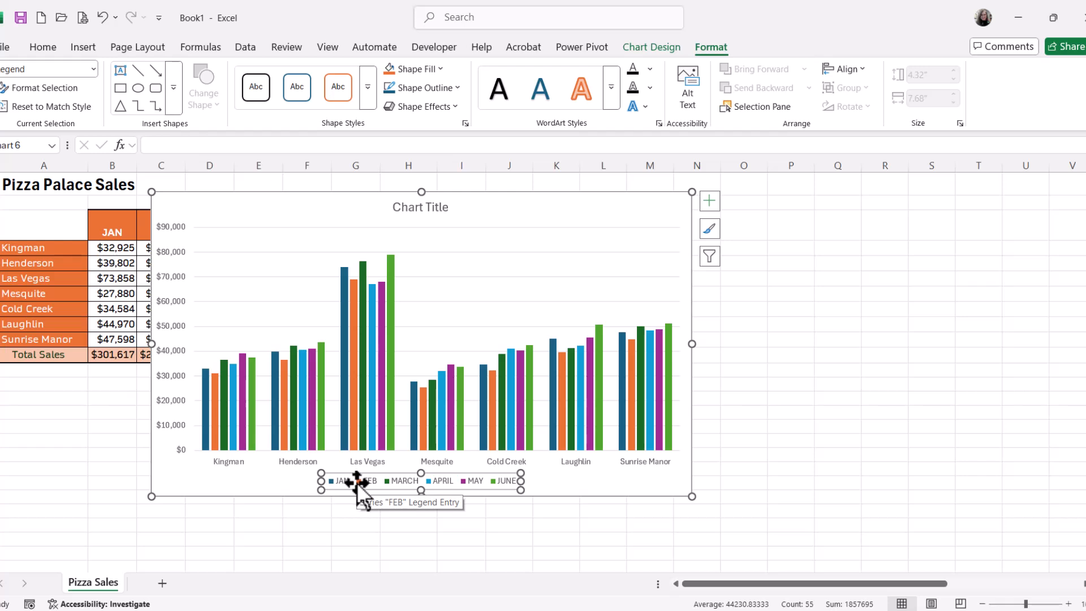
click(300, 237)
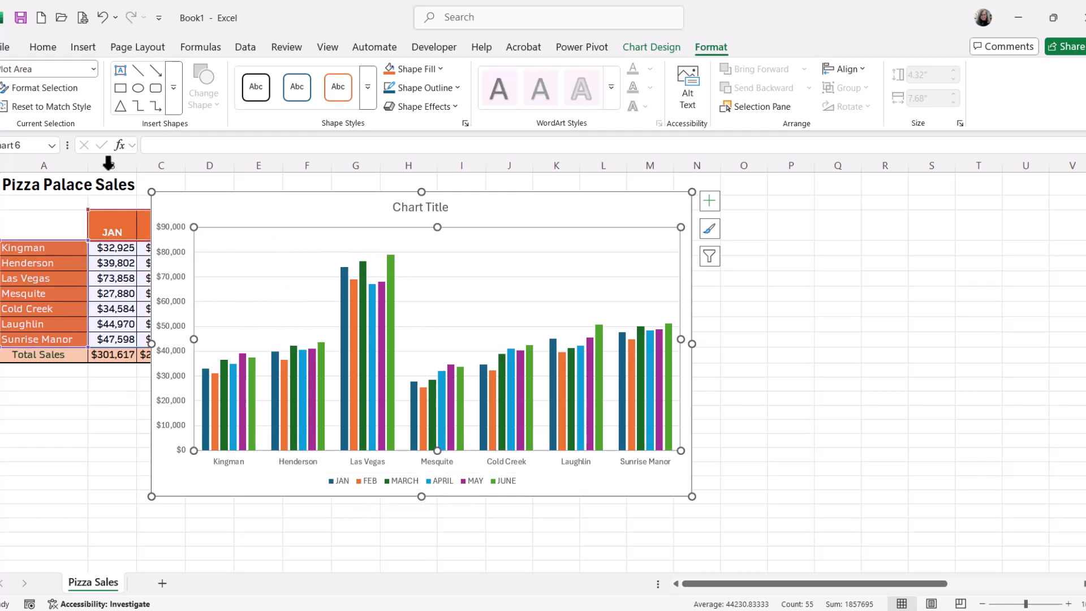
click(76, 89)
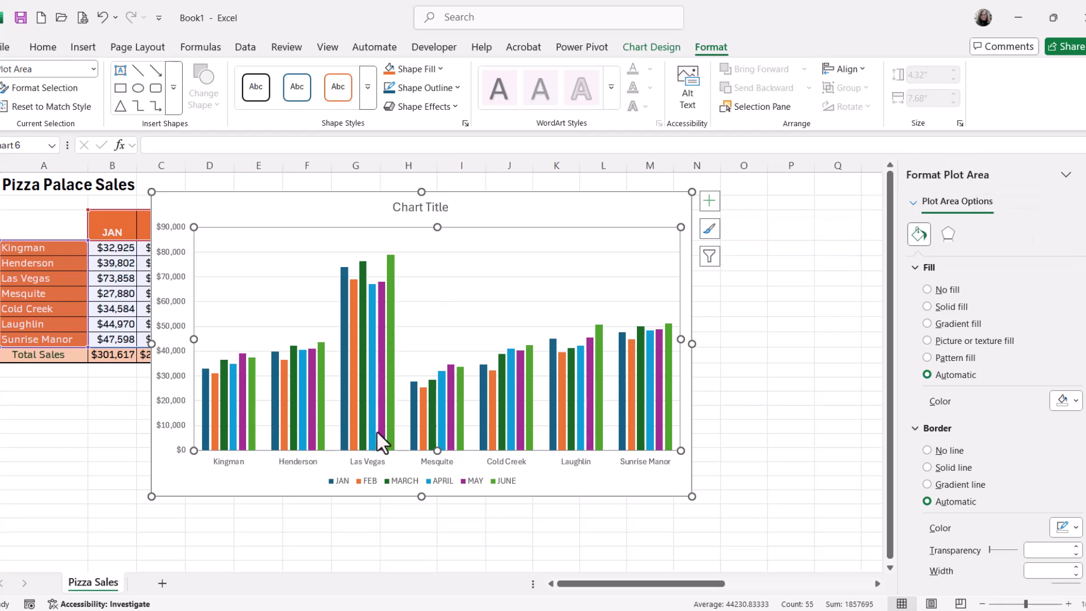
Compare the formatting options for the vertical axis, the chart title and the chart area by selecting each element in turn
click(174, 254)
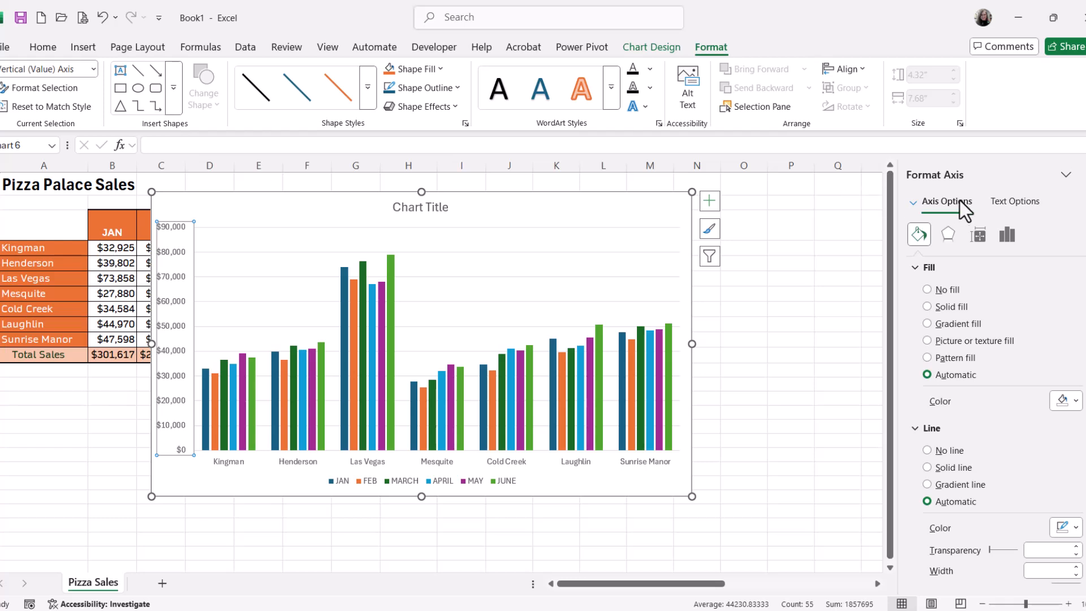
click(432, 210)
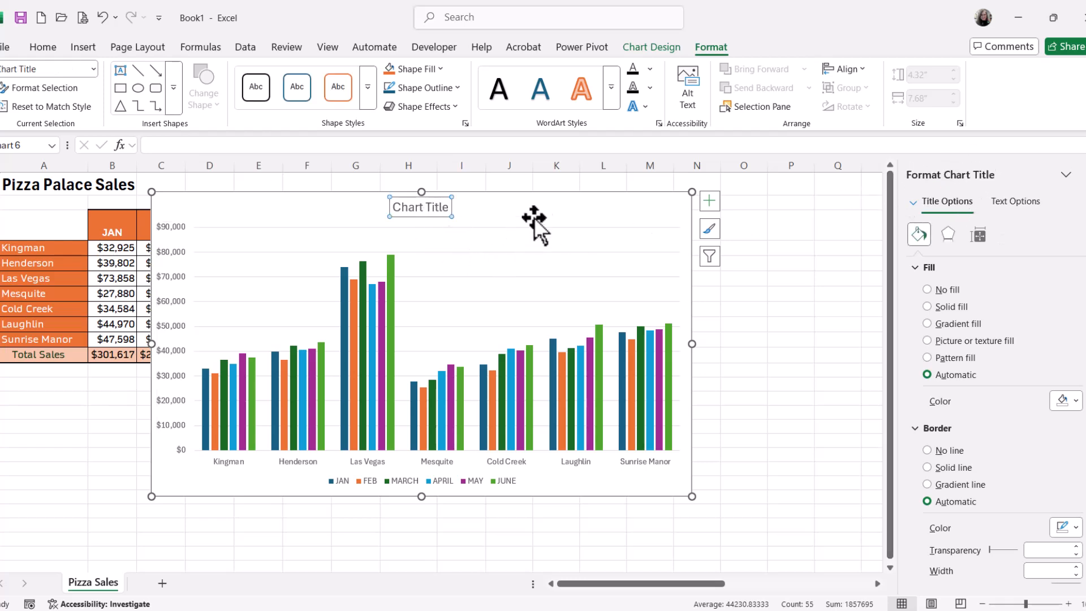
click(562, 211)
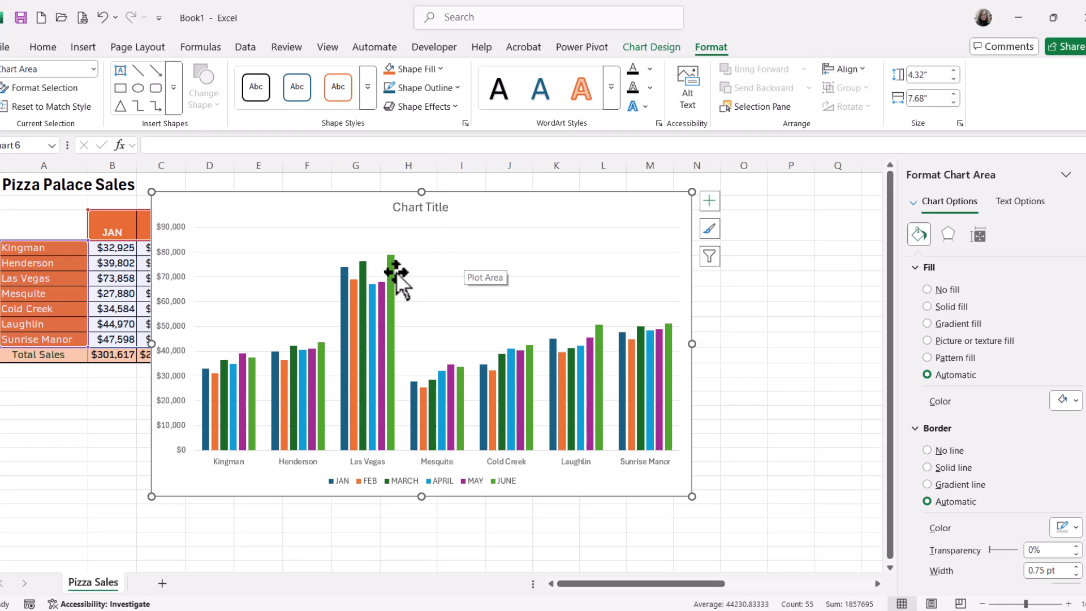
View the formatting options for the whole JUNE series, its single Las Vegas data point, and the plot area
mouse_move(394, 270)
click(392, 273)
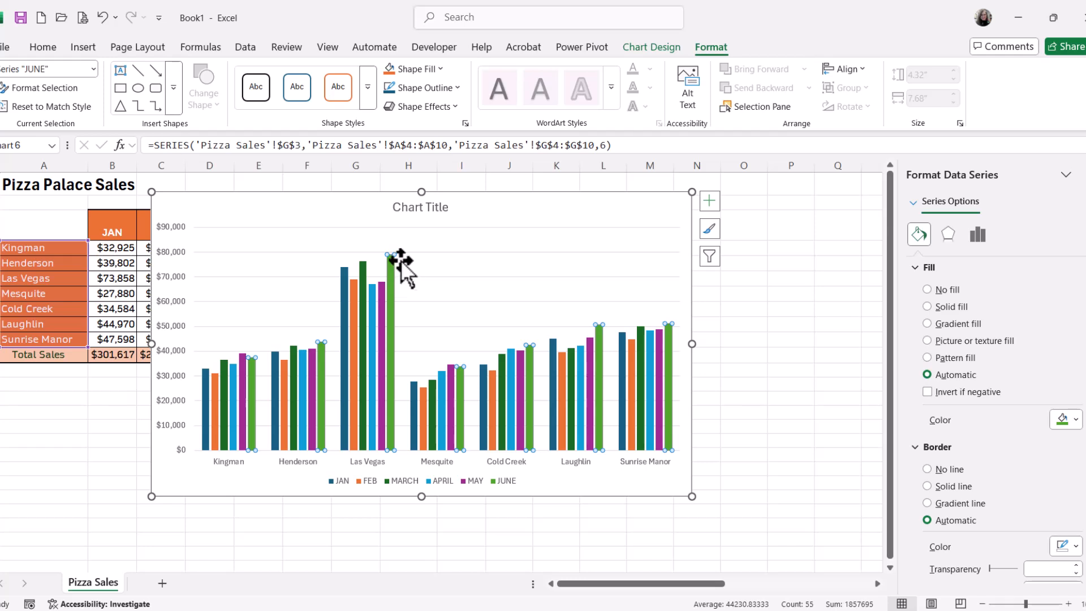
mouse_move(391, 269)
click(390, 275)
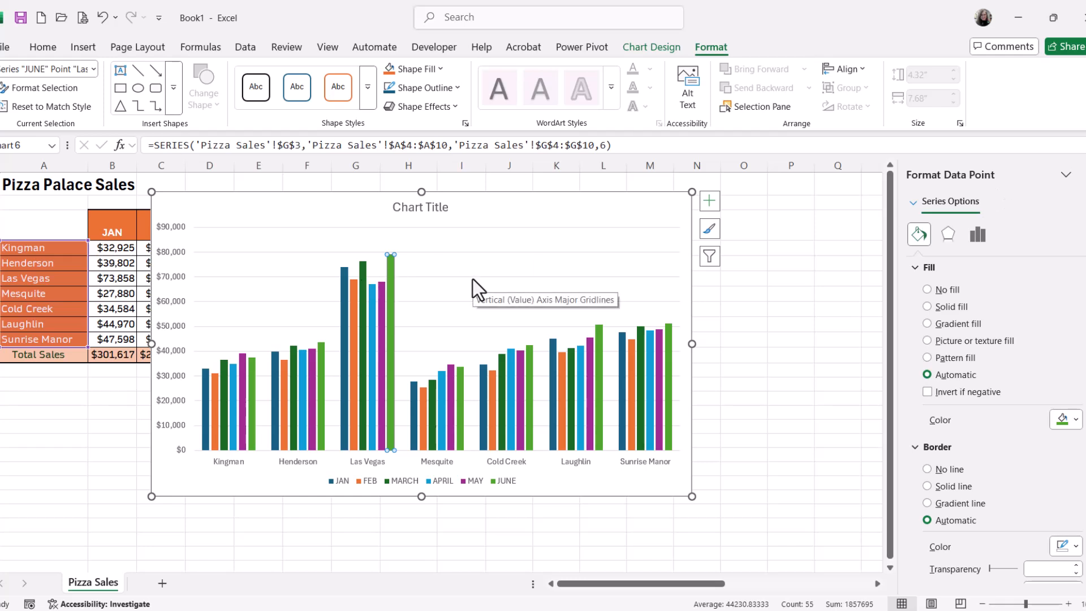
mouse_move(390, 273)
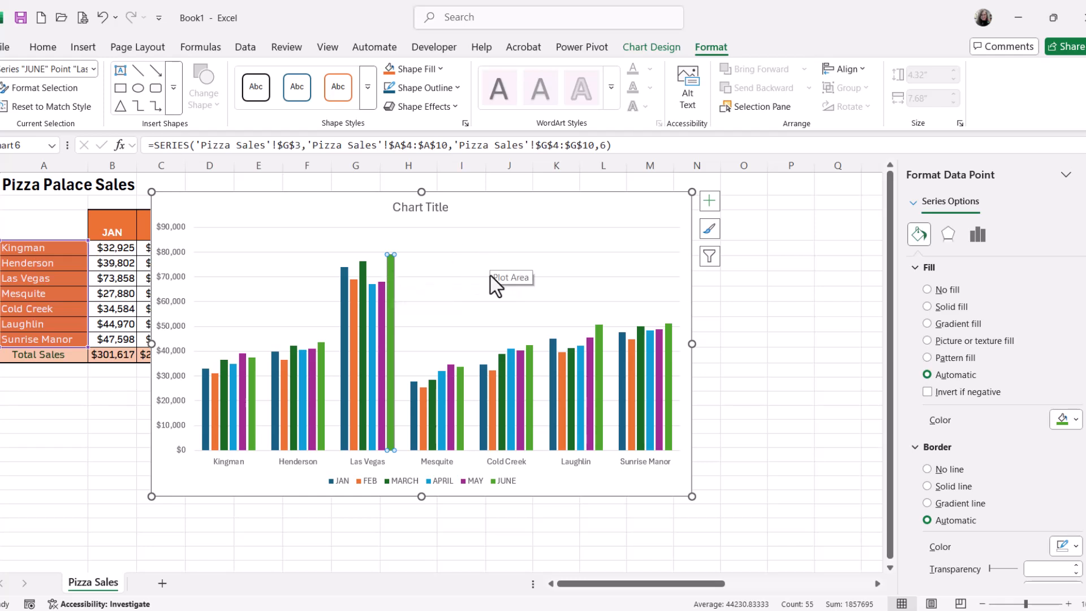
click(491, 276)
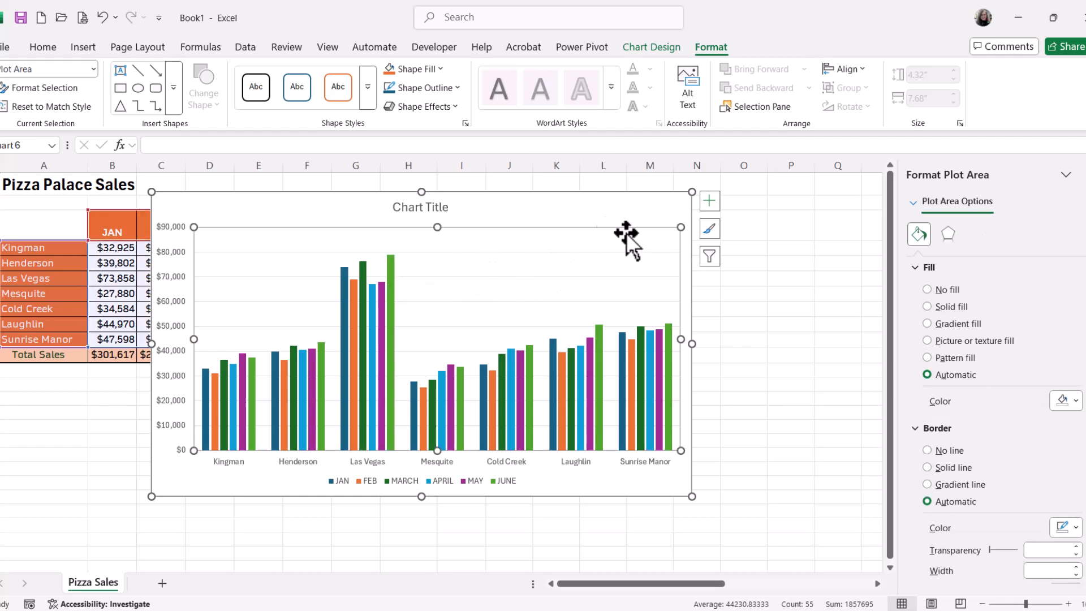